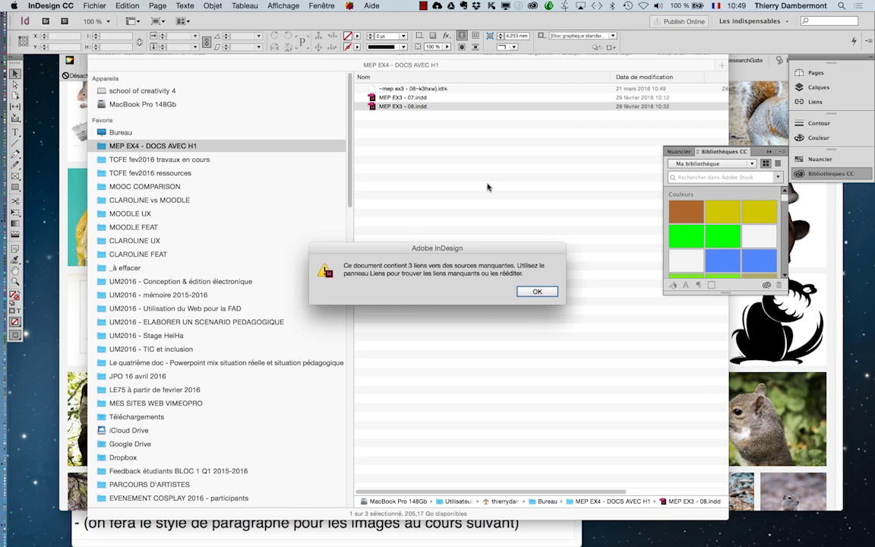
- Package the document despite its missing links into "Dossier MEP EX3 - 08" on the Bureau, including fonts, linked graphics, an IDML file and a PDF
{"action": "left_click", "coordinate": [538, 292]}
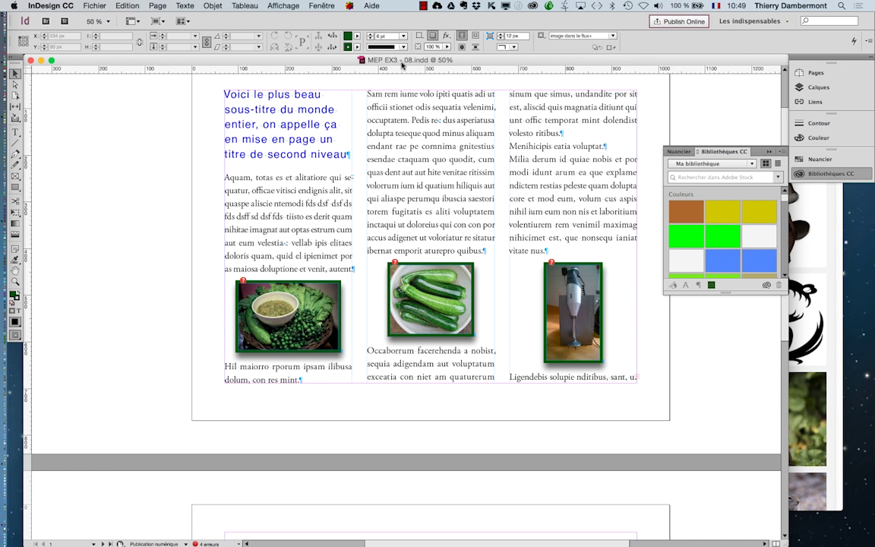
{"action": "mouse_move", "coordinate": [401, 66]}
{"action": "left_mouse_down"}
{"action": "mouse_move", "coordinate": [400, 157]}
{"action": "mouse_move", "coordinate": [401, 59]}
{"action": "mouse_move", "coordinate": [409, 66]}
{"action": "left_mouse_up"}
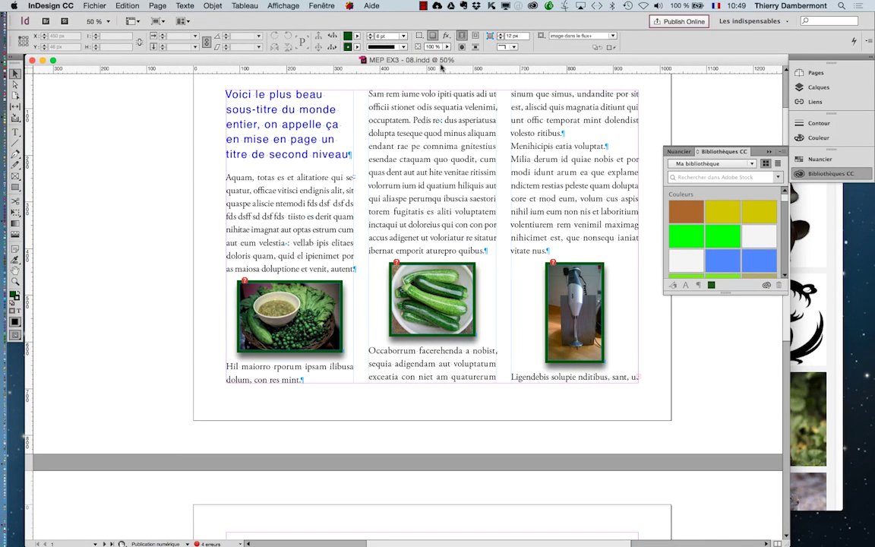
{"action": "left_click", "coordinate": [94, 6]}
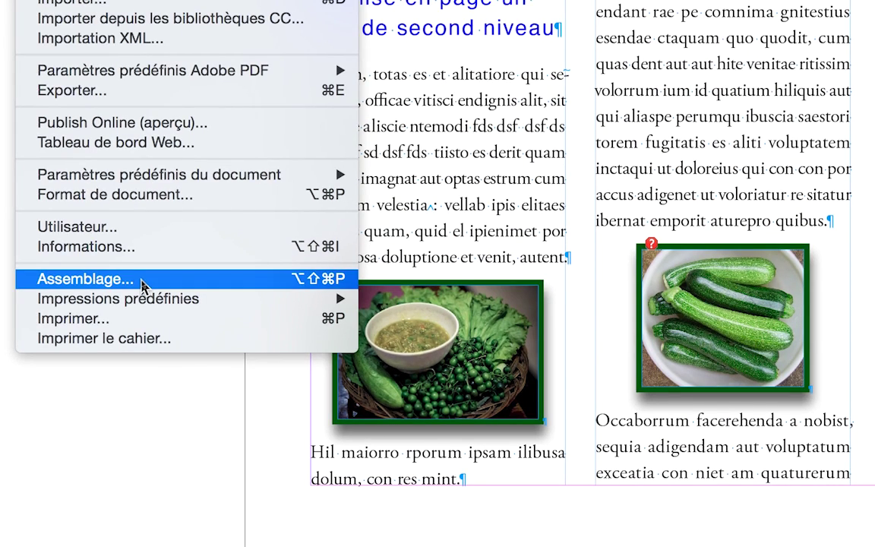
{"action": "left_click", "coordinate": [142, 285]}
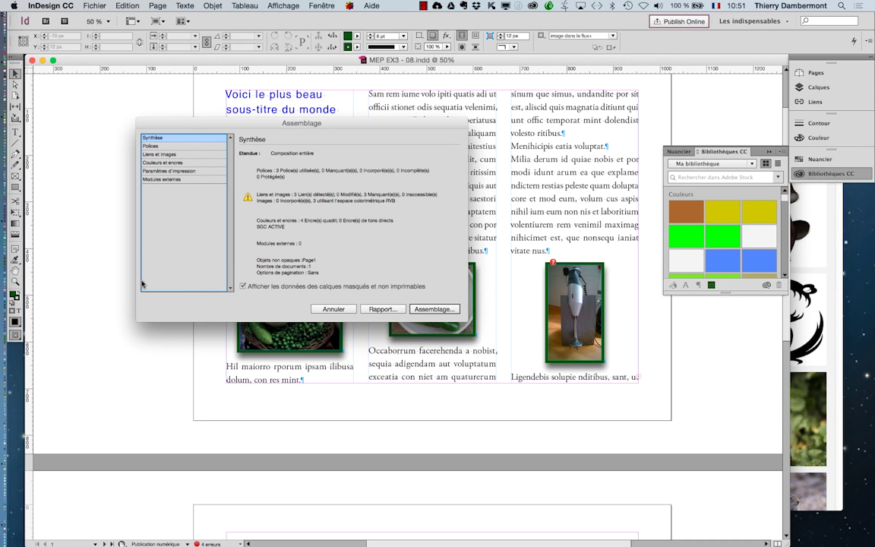
{"action": "left_click", "coordinate": [440, 309]}
{"action": "left_click", "coordinate": [561, 211]}
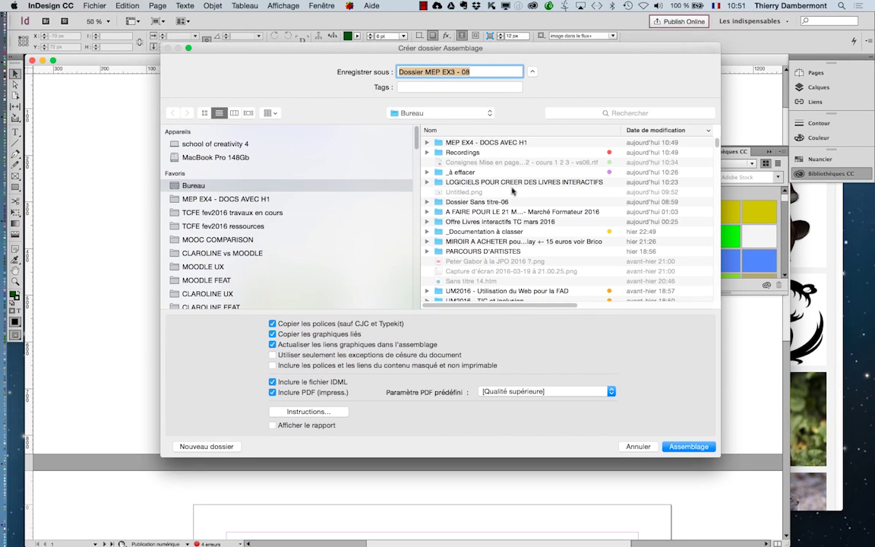
{"action": "left_click", "coordinate": [688, 446]}
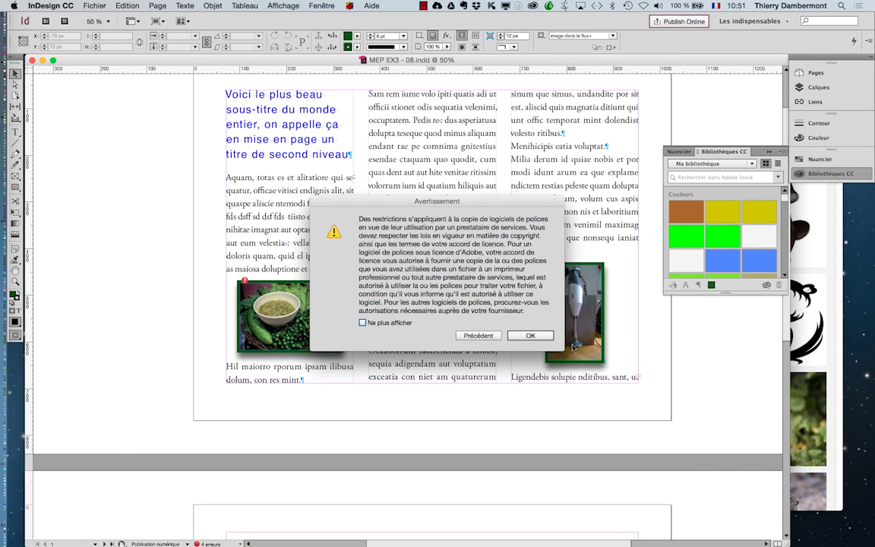
{"action": "left_click", "coordinate": [542, 335]}
{"action": "left_click", "coordinate": [486, 277]}
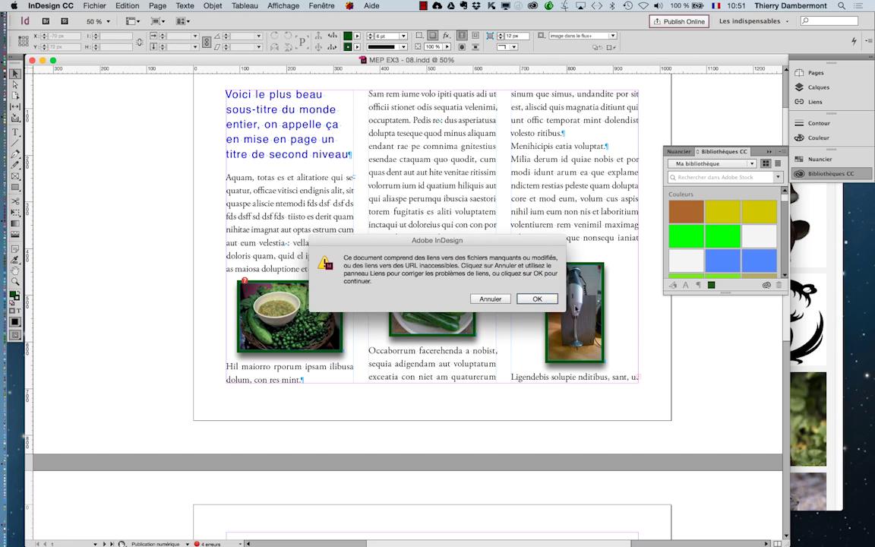
{"action": "left_click", "coordinate": [538, 299]}
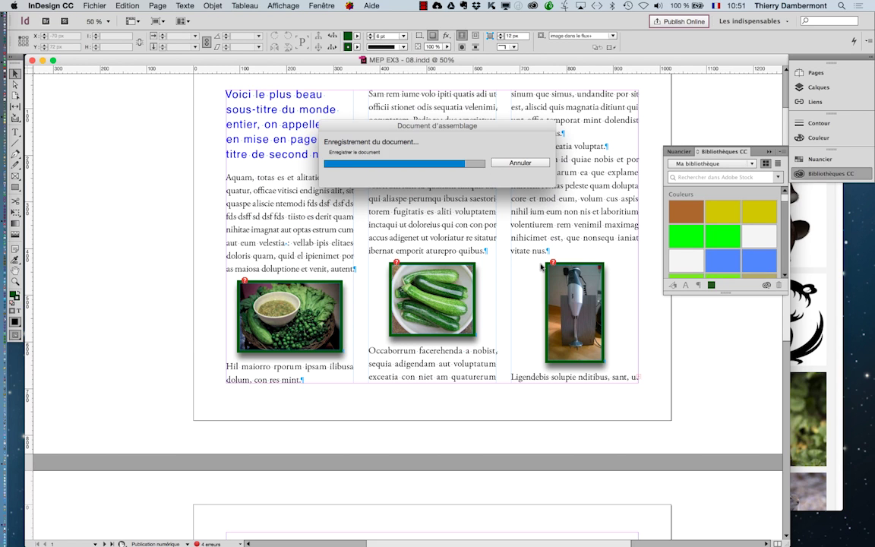
- Switch to the Finder, sort the Bureau by most recent modification date and open the "Dossier MEP EX3 - 08" folder
{"action": "key", "text": "super+Tab"}
{"action": "key", "text": "super+Tab"}
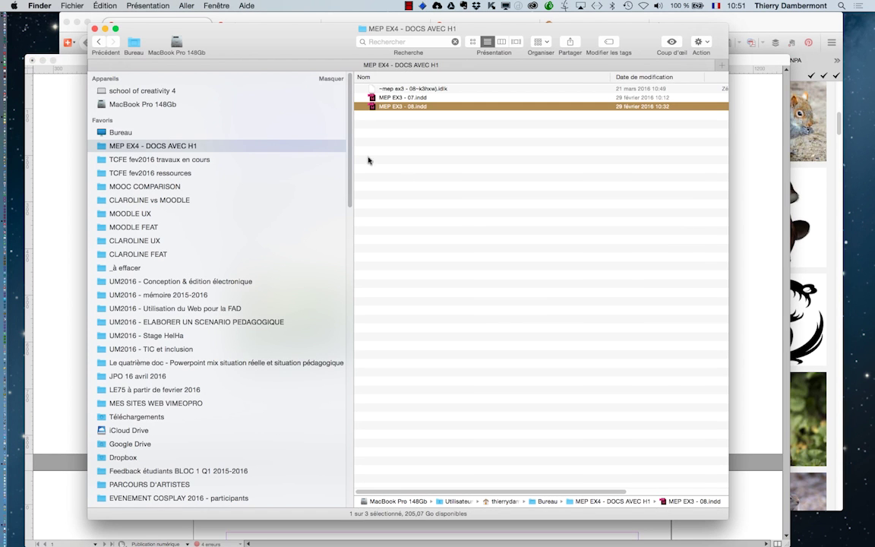
{"action": "left_click", "coordinate": [369, 161]}
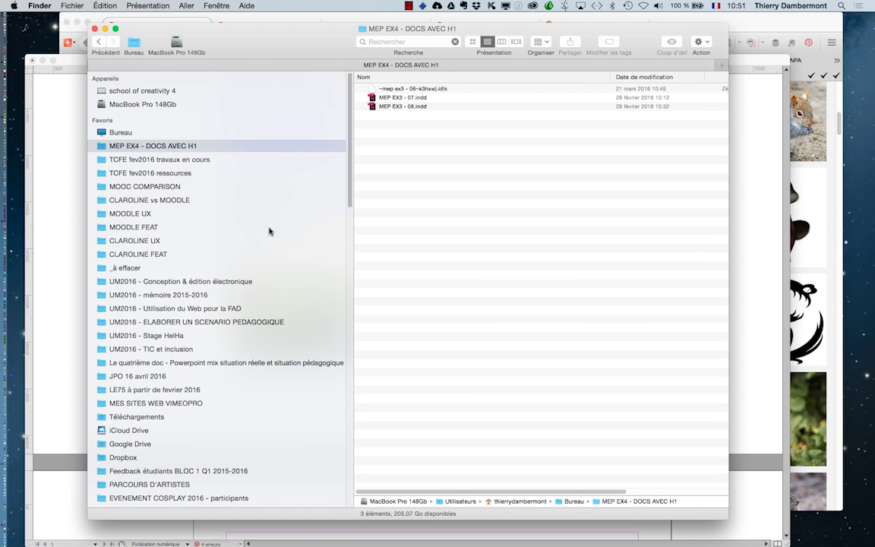
{"action": "left_click", "coordinate": [141, 133]}
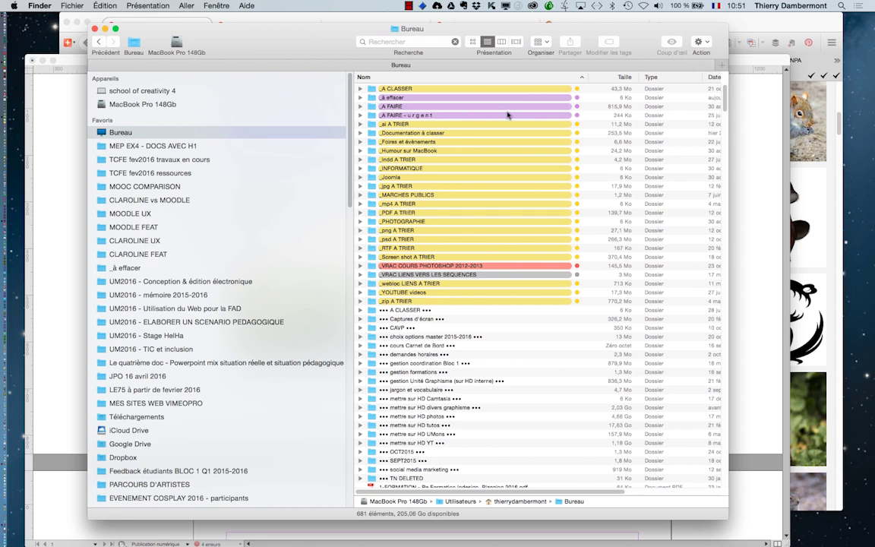
{"action": "left_click", "coordinate": [714, 76]}
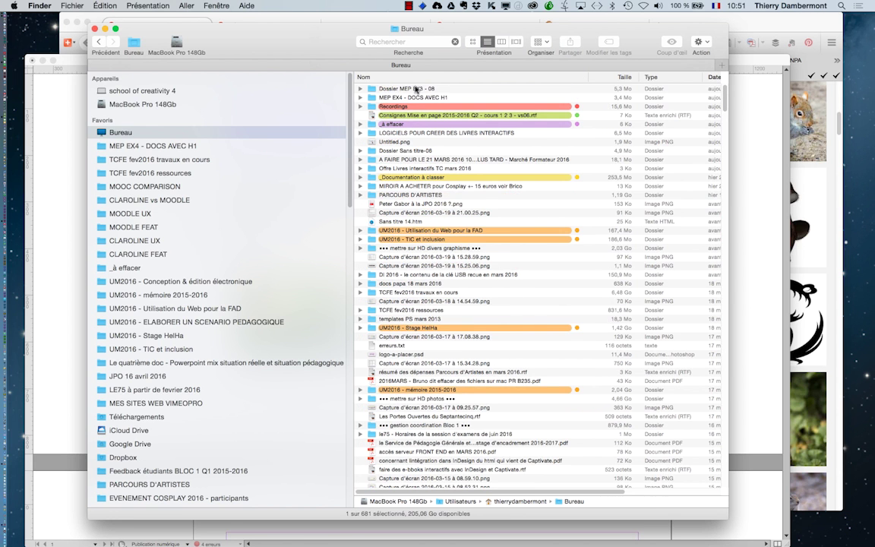
{"action": "double_click", "coordinate": [418, 89]}
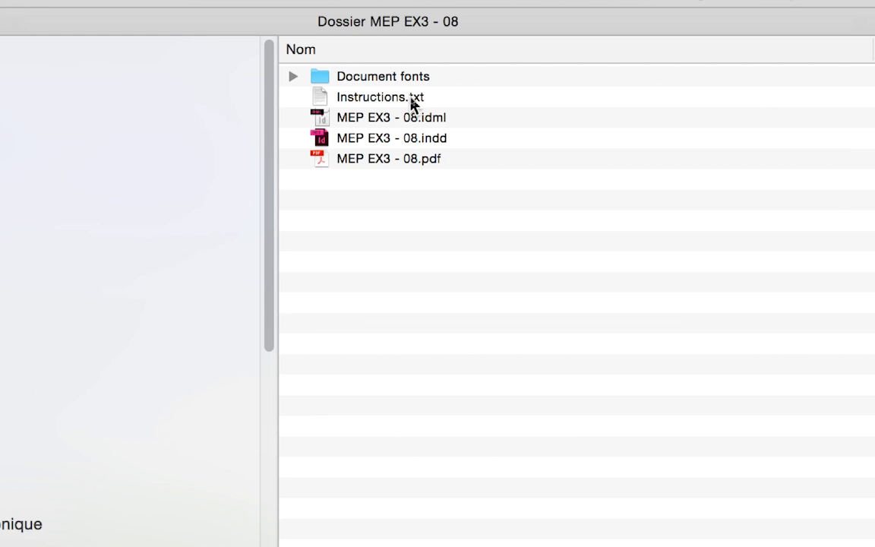
- Examine the packaged INDD, IDML and PDF files and the font files inside the Document fonts folder
{"action": "left_click", "coordinate": [468, 143]}
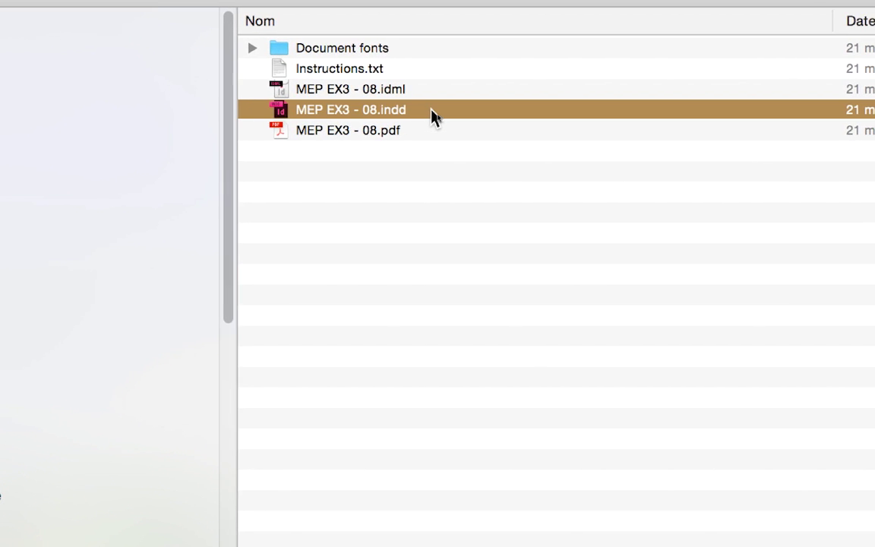
{"action": "left_click", "coordinate": [425, 91]}
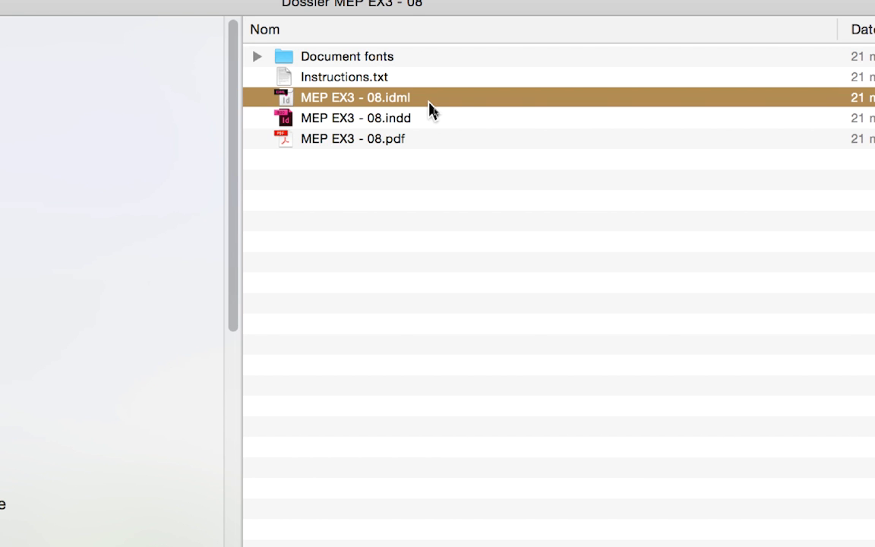
{"action": "left_click", "coordinate": [417, 155]}
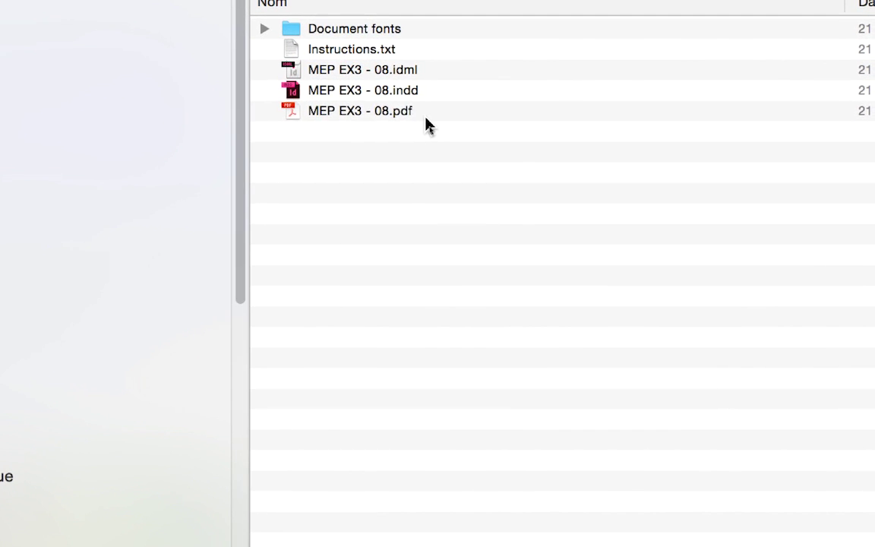
{"action": "left_click", "coordinate": [427, 117]}
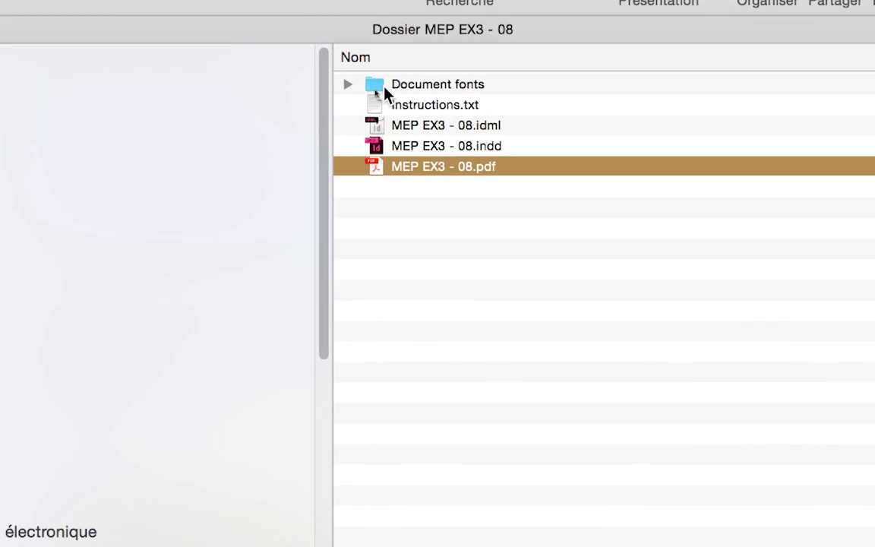
{"action": "left_click", "coordinate": [349, 85]}
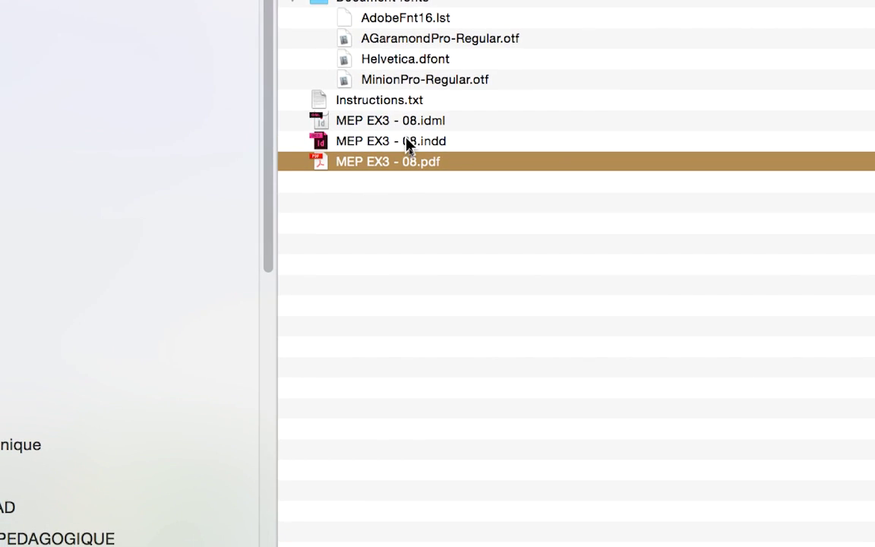
{"action": "left_click", "coordinate": [407, 120]}
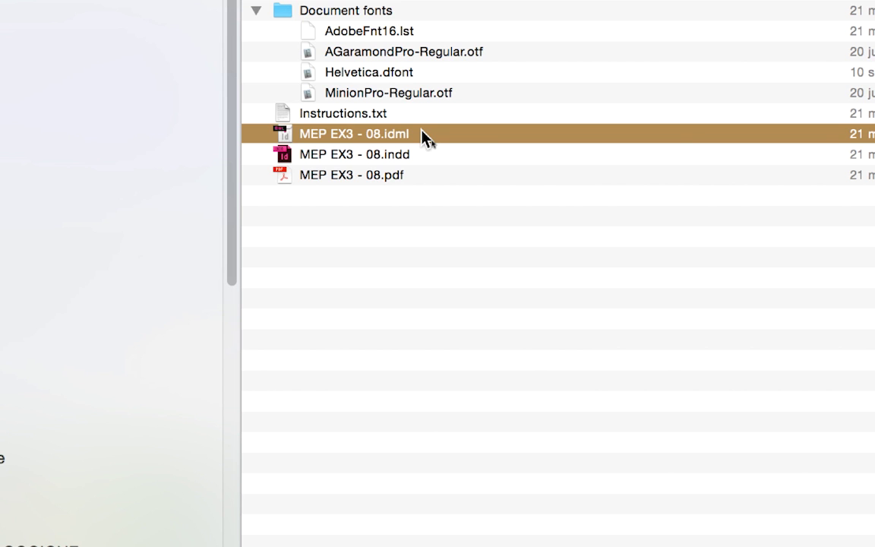
{"action": "left_click", "coordinate": [396, 72]}
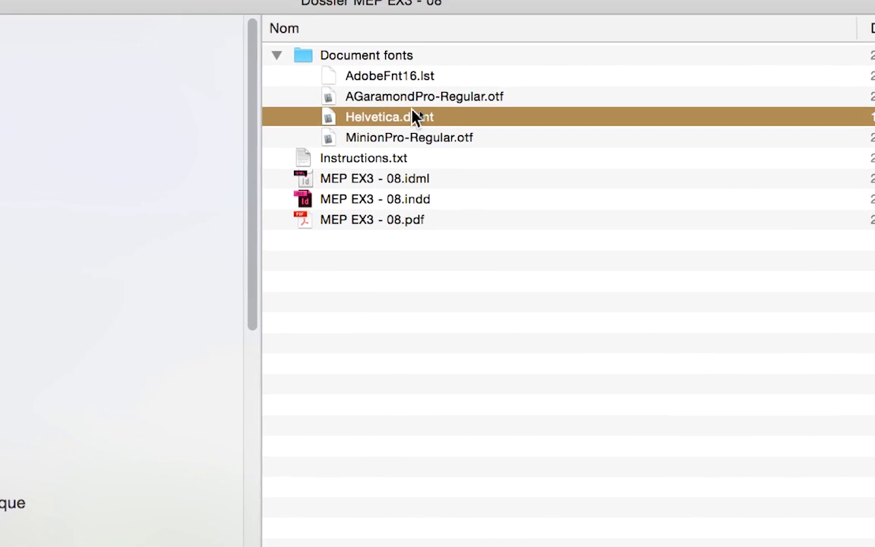
{"action": "left_click", "coordinate": [414, 98]}
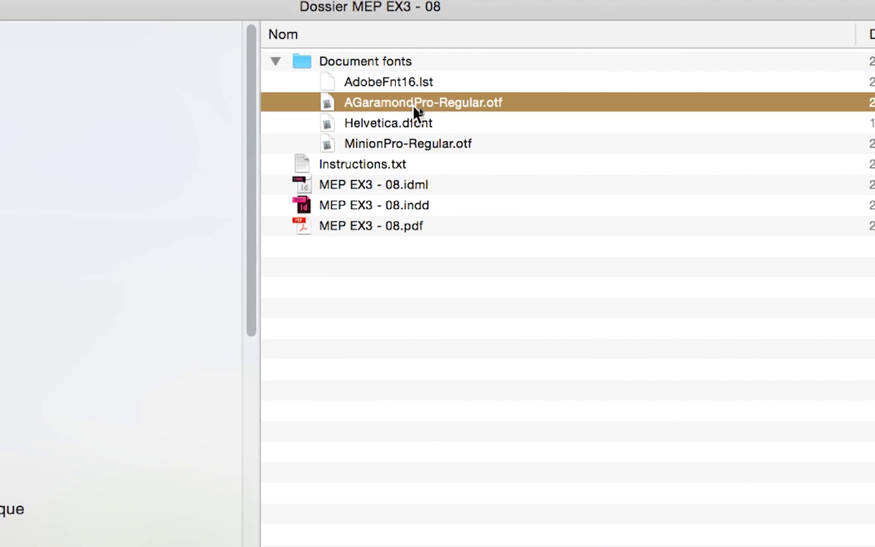
{"action": "left_click", "coordinate": [412, 82]}
{"action": "left_click", "coordinate": [410, 103]}
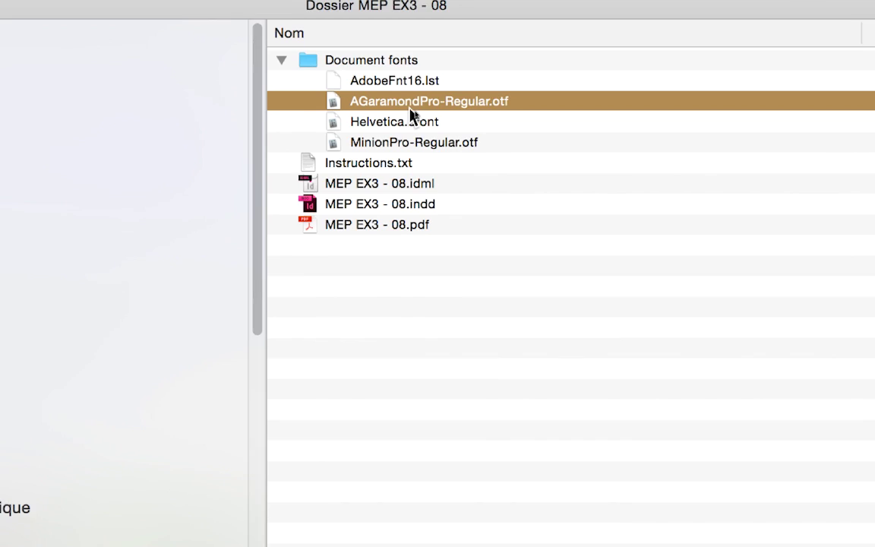
{"action": "left_click", "coordinate": [411, 122]}
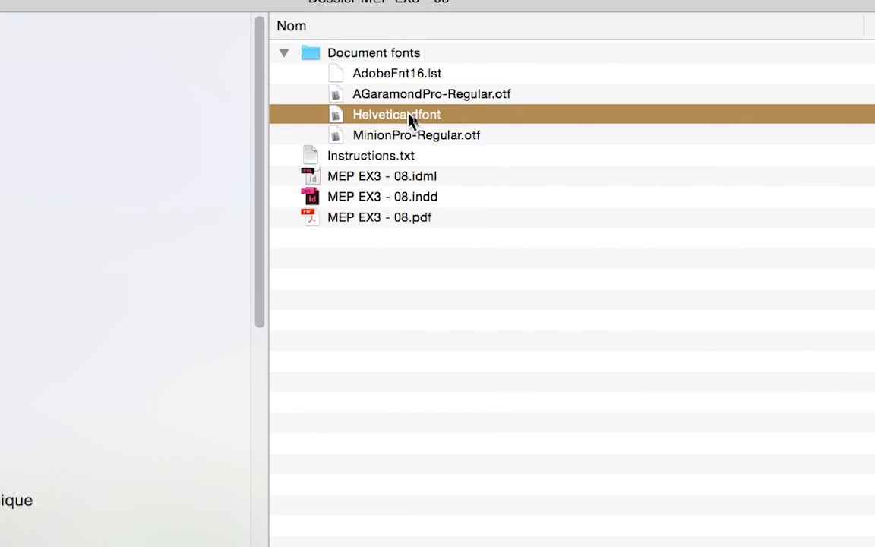
{"action": "left_click", "coordinate": [408, 142]}
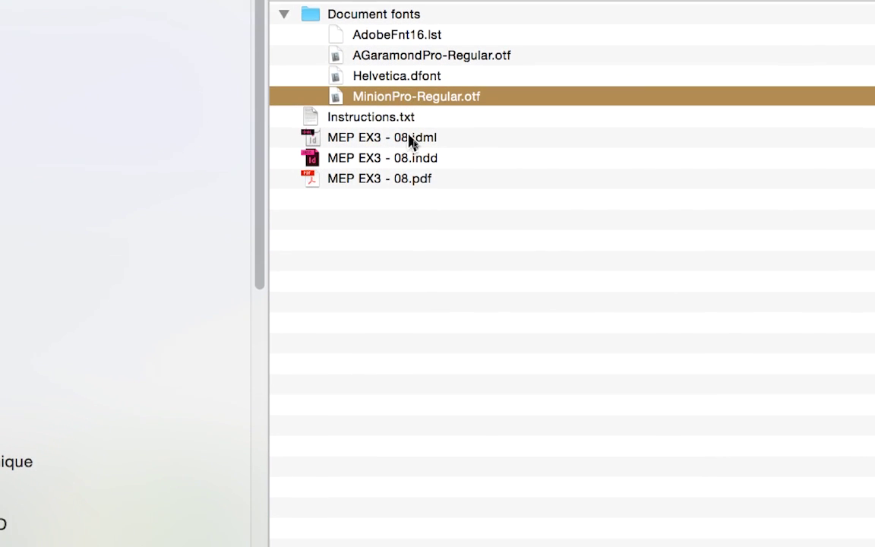
{"action": "left_click", "coordinate": [410, 145]}
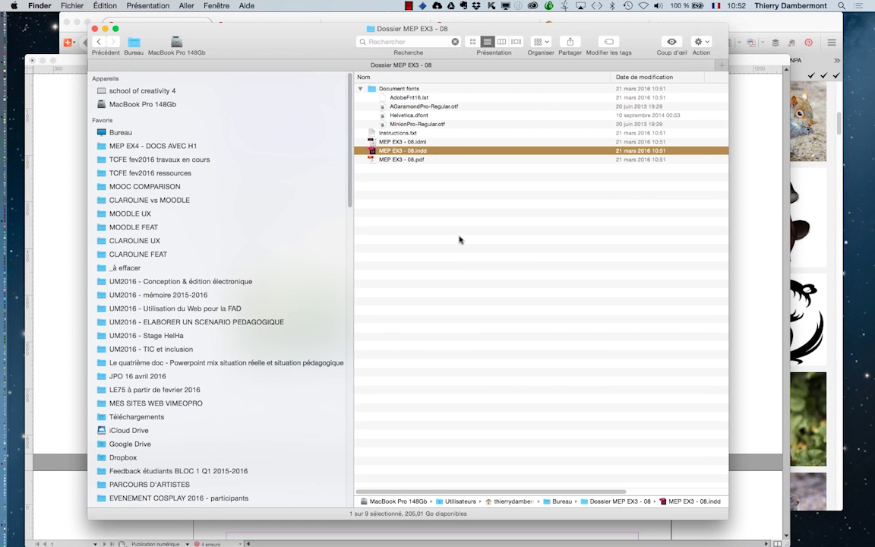
{"action": "left_click", "coordinate": [459, 240]}
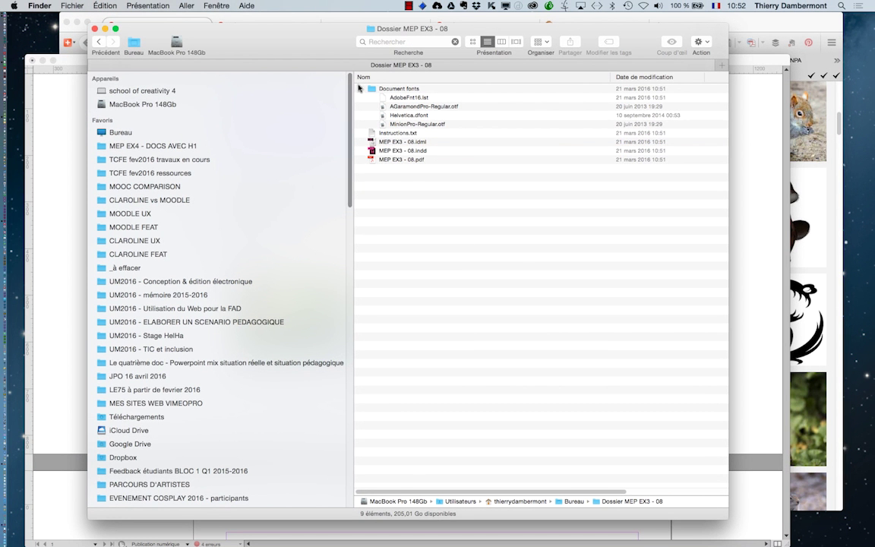
{"action": "left_click", "coordinate": [361, 89]}
- Connect to the server smb://1ti-mac.Tech-Info.Heaj.Edu/net-1ti and open the teacher's own folder inside Prof
{"action": "left_click", "coordinate": [186, 5]}
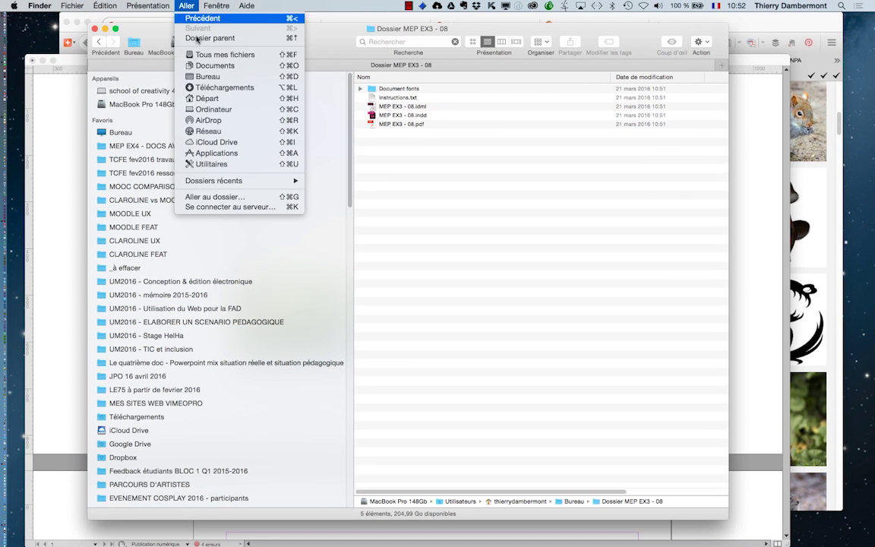
{"action": "left_click", "coordinate": [228, 206]}
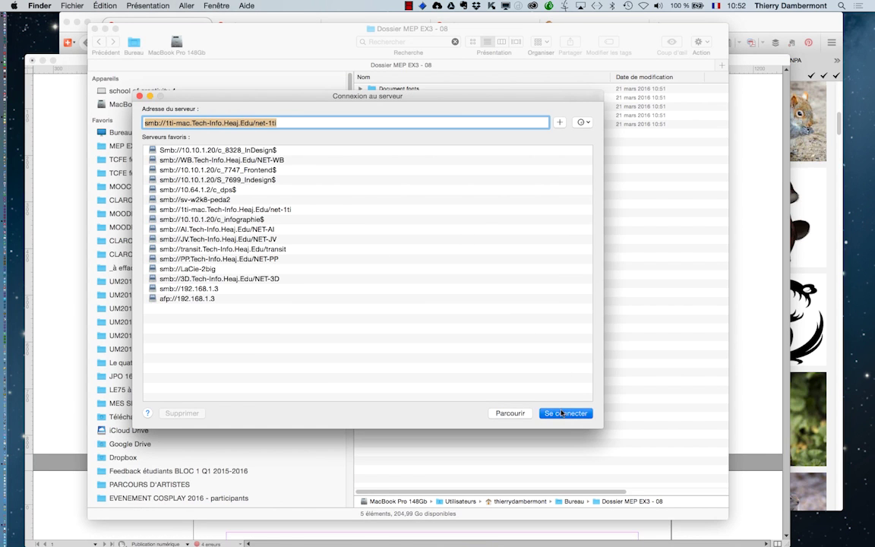
{"action": "key", "text": "Return"}
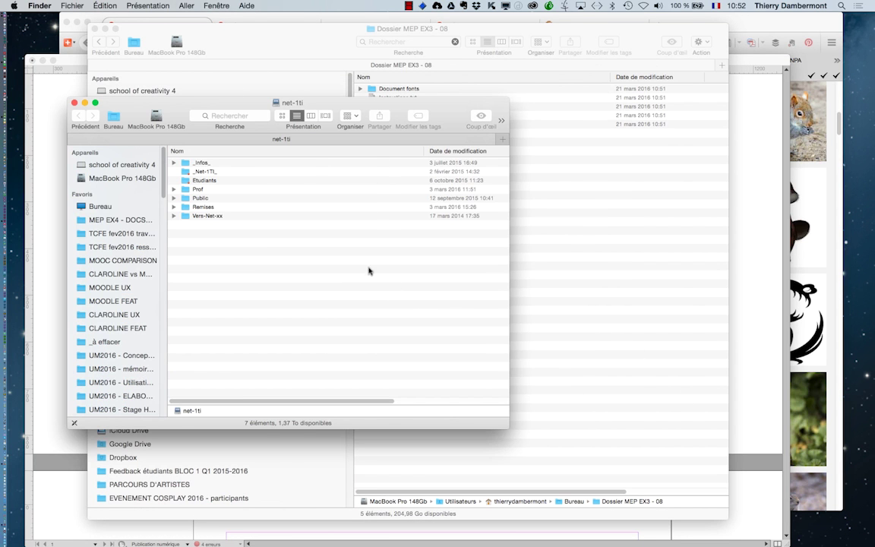
{"action": "left_click", "coordinate": [231, 190]}
{"action": "double_click", "coordinate": [232, 190]}
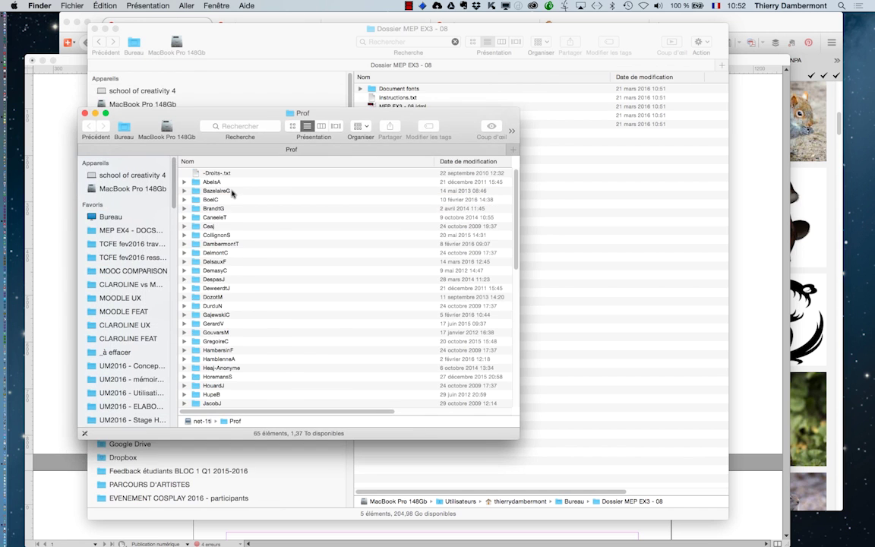
{"action": "left_click", "coordinate": [226, 232]}
{"action": "key", "text": "super+Down"}
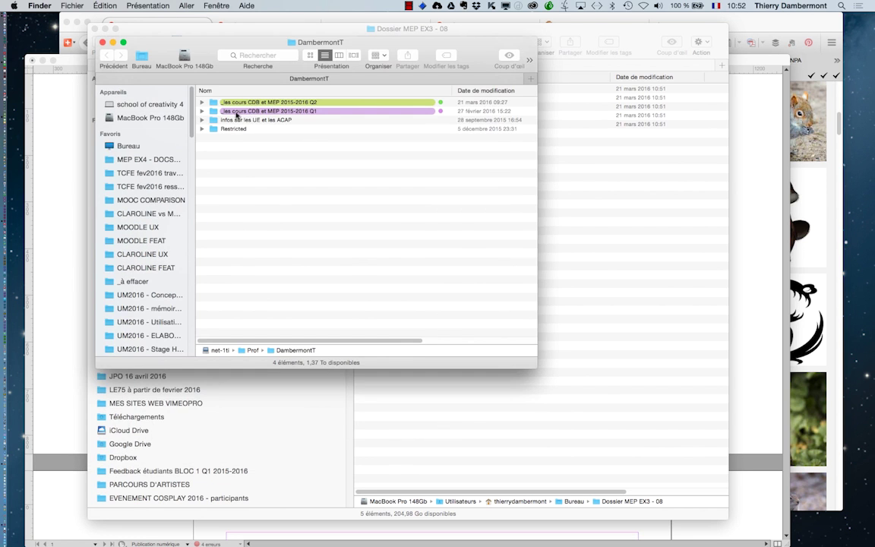
- Copy the "Dossier MEP EX3 - 08" folder from the Bureau into the teacher's server folder and close the Bureau window
{"action": "left_click_drag", "start_coordinate": [186, 39], "coordinate": [625, 226]}
{"action": "left_click", "coordinate": [416, 30]}
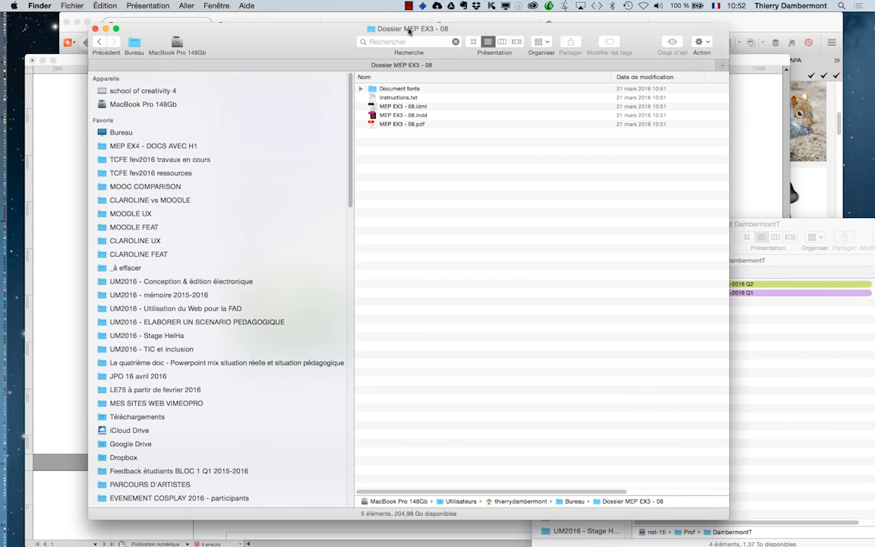
{"action": "left_click", "coordinate": [416, 31], "text": "super"}
{"action": "key", "text": "super+Up"}
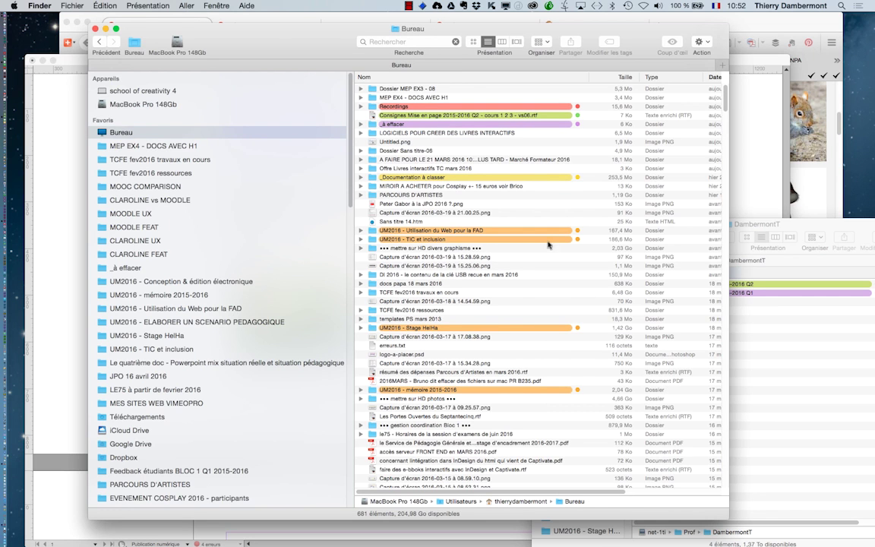
{"action": "left_click", "coordinate": [384, 87]}
{"action": "left_click_drag", "start_coordinate": [645, 218], "coordinate": [797, 392]}
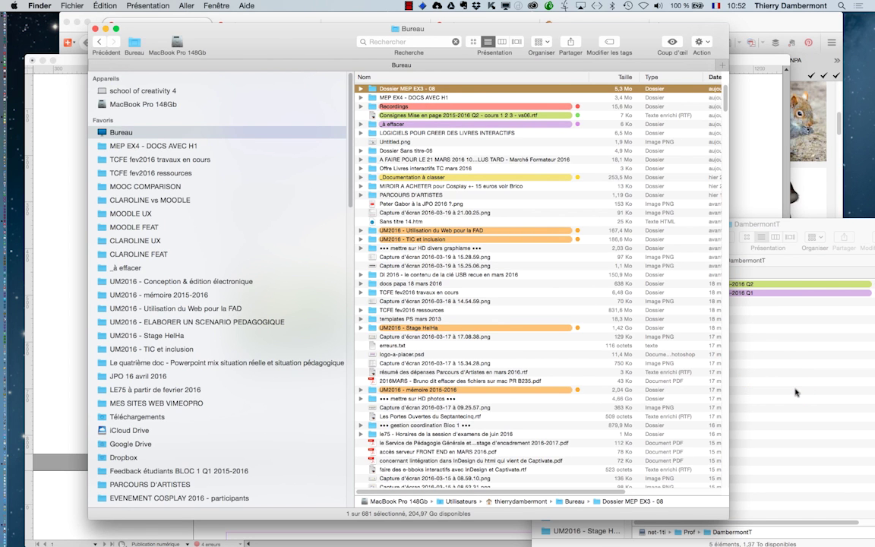
{"action": "left_click", "coordinate": [95, 28]}
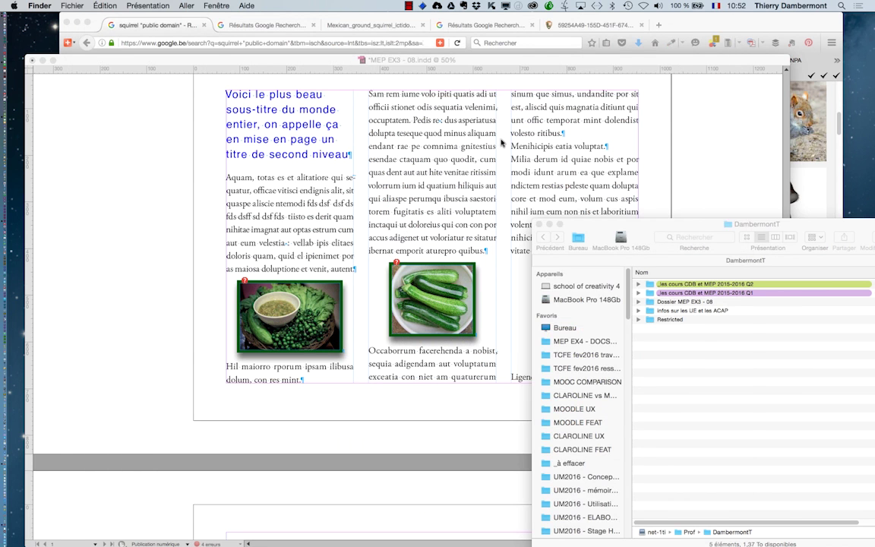
- Move the "Dossier MEP EX3 - 08" folder into "_les cours CDB et MEP 2015-2016 Q2", open that folder and enlarge its window
{"action": "left_click_drag", "start_coordinate": [652, 226], "coordinate": [255, 82]}
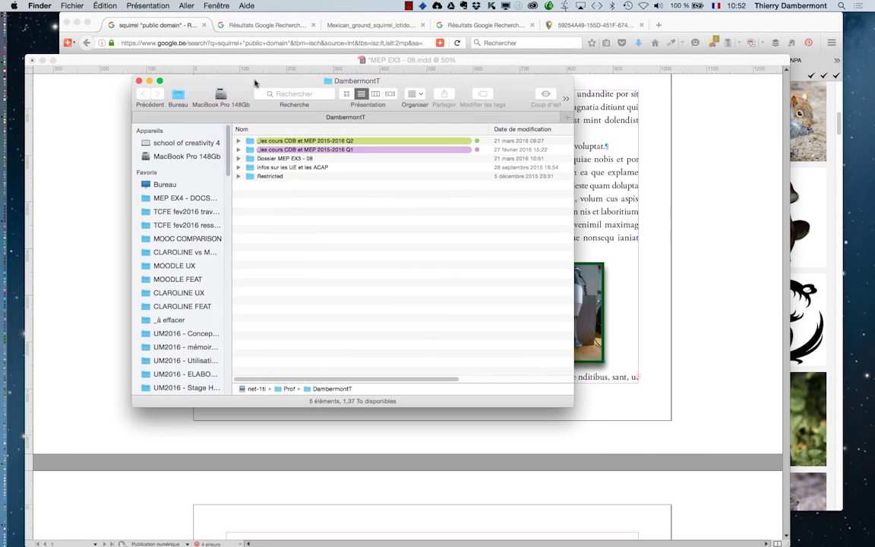
{"action": "left_click_drag", "start_coordinate": [281, 158], "coordinate": [319, 143]}
{"action": "double_click", "coordinate": [297, 142]}
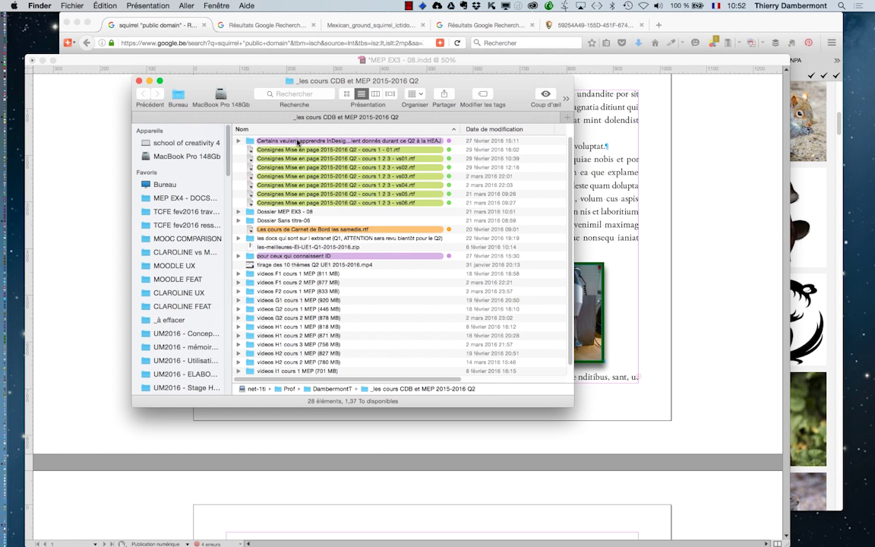
{"action": "left_click_drag", "start_coordinate": [575, 408], "coordinate": [637, 484]}
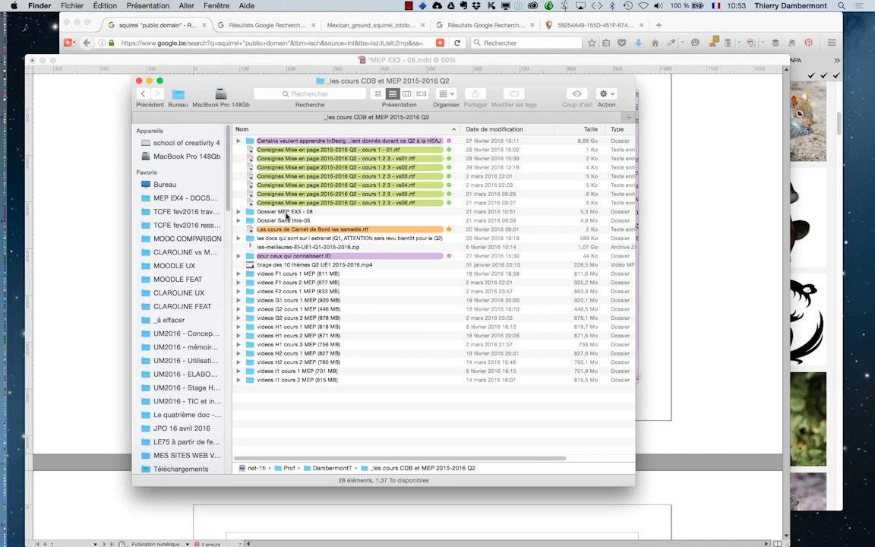
- Try to permanently delete the old "Dossier Sans titre-06" folder from the Q2 course folder and dismiss the resulting alert
{"action": "left_click", "coordinate": [287, 213]}
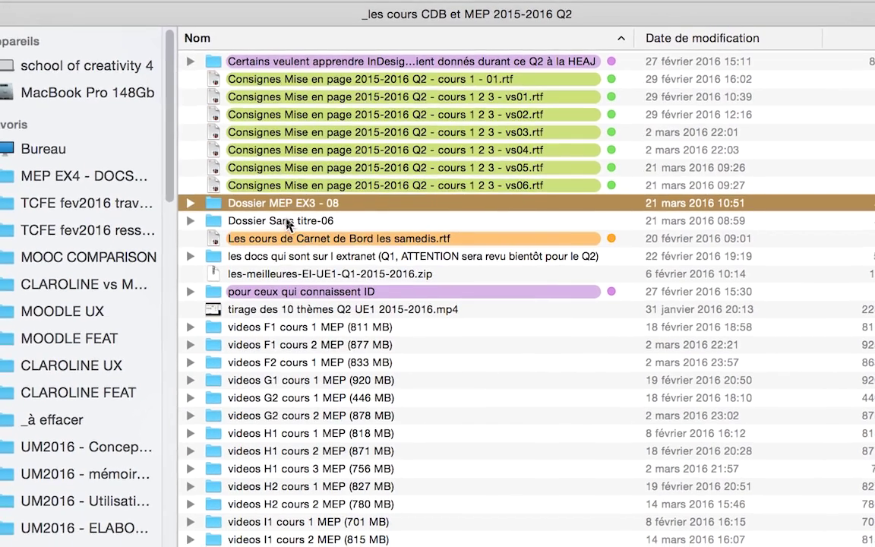
{"action": "left_click", "coordinate": [285, 220]}
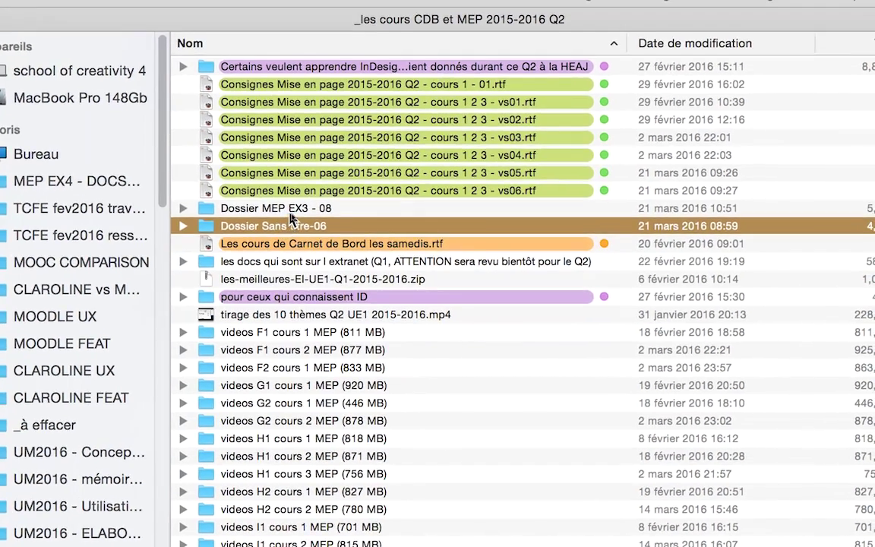
{"action": "key", "text": "Up"}
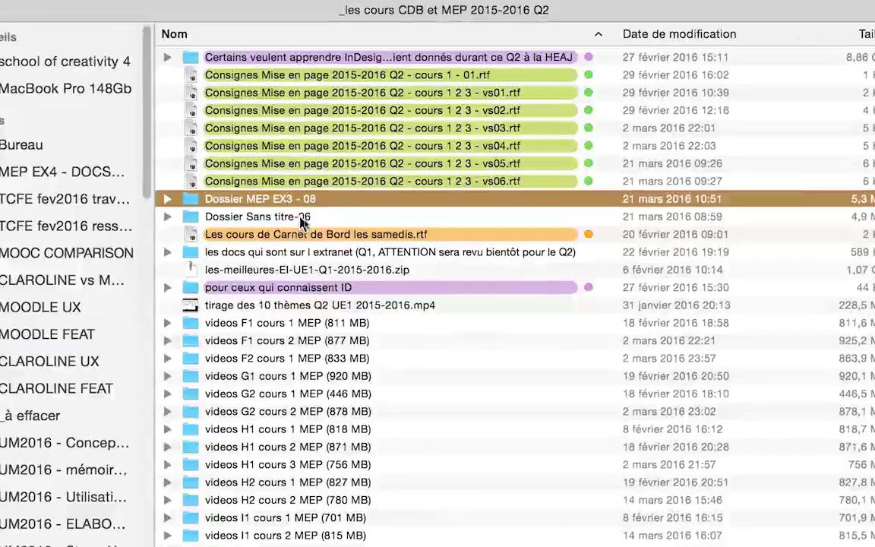
{"action": "left_click", "coordinate": [287, 224]}
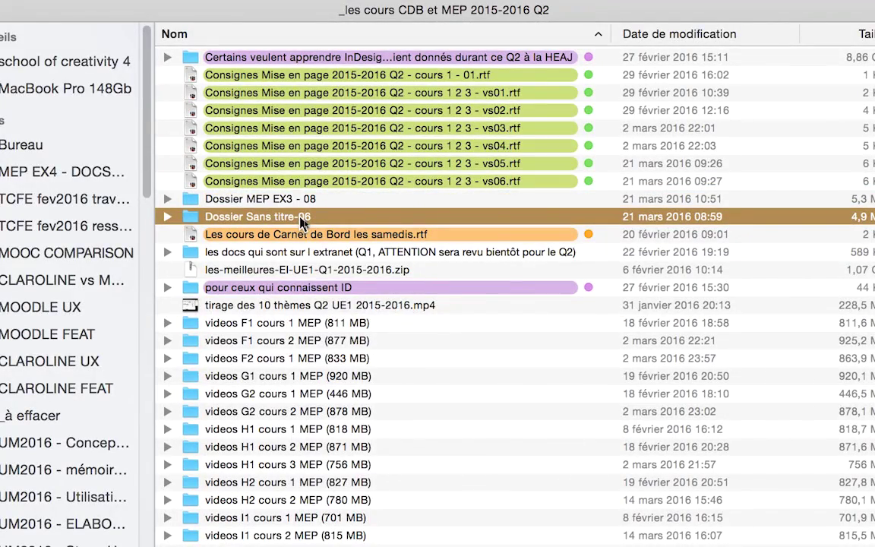
{"action": "key", "text": "alt+super+BackSpace"}
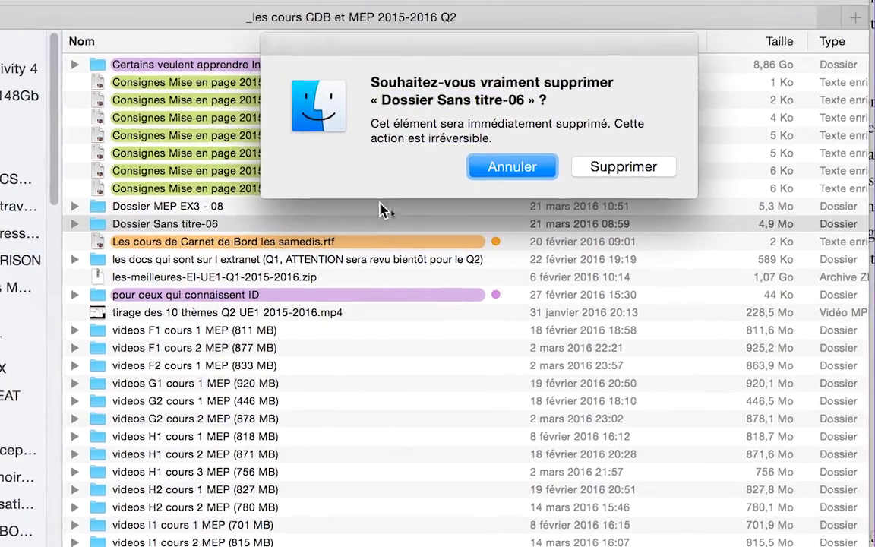
{"action": "key", "text": "Escape"}
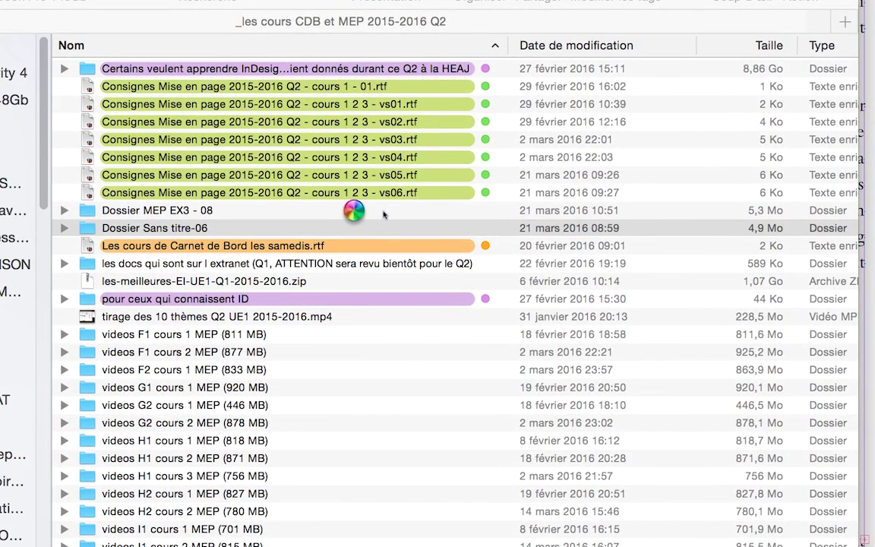
{"action": "left_click", "coordinate": [355, 213]}
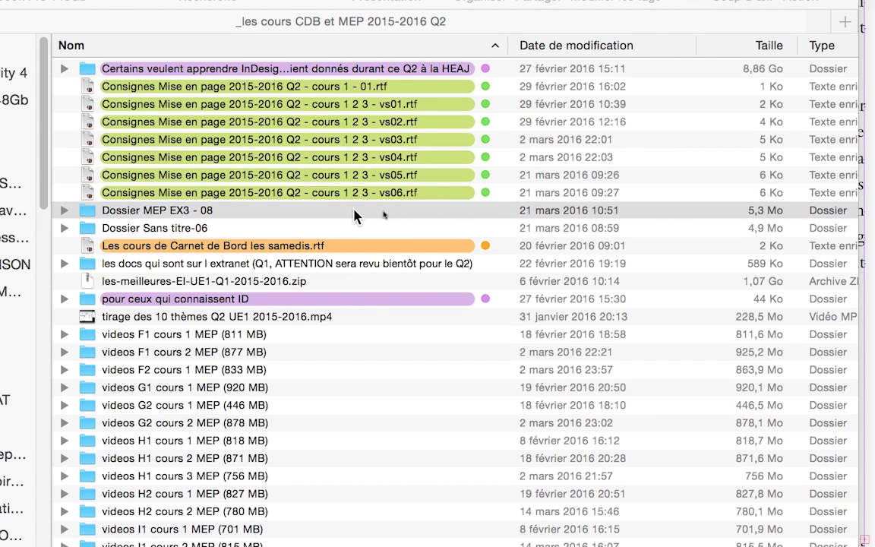
{"action": "left_click", "coordinate": [355, 212]}
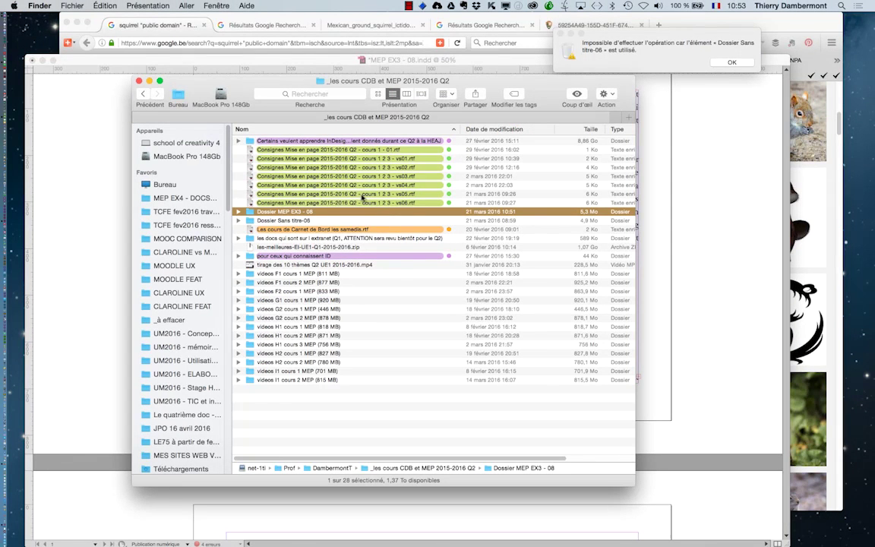
{"action": "left_click", "coordinate": [731, 62]}
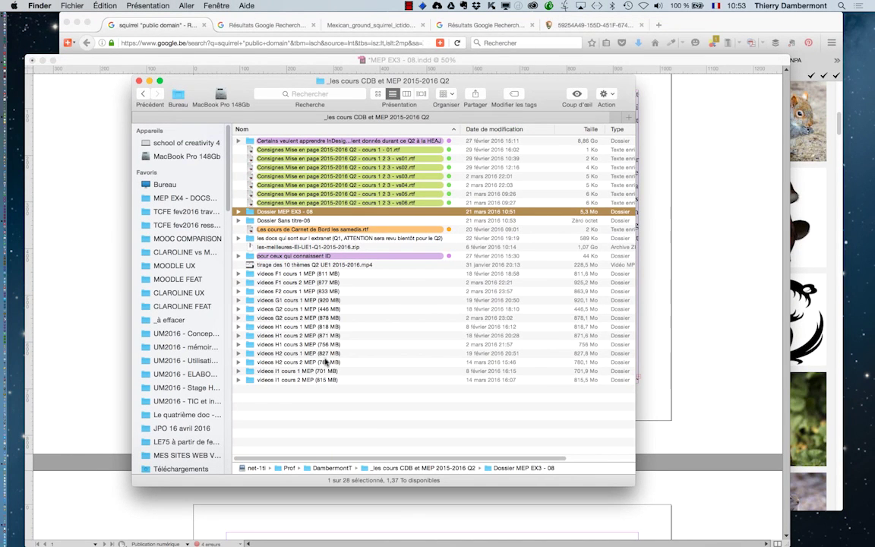
- Open the "Dossier MEP EX3 - 08" folder on the server and examine its packaged files, including MEP EX3 - 08.idml
{"action": "double_click", "coordinate": [300, 212]}
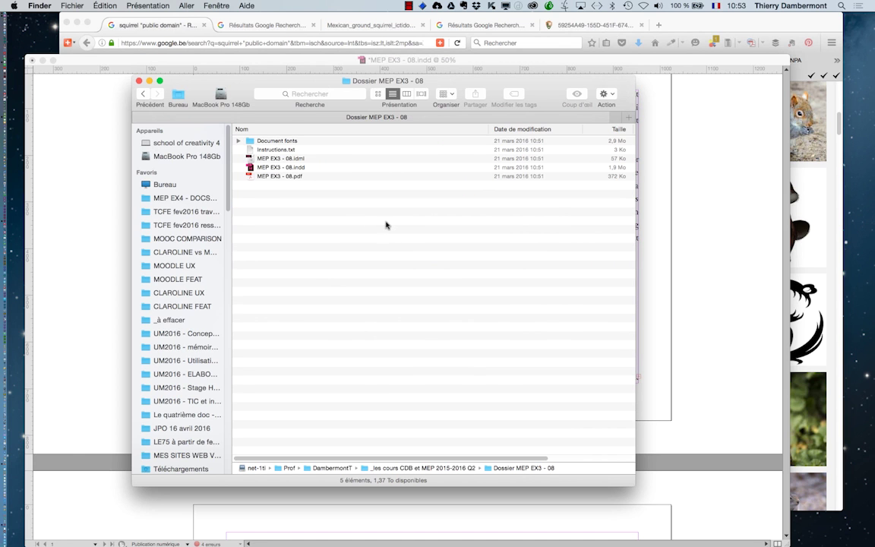
{"action": "left_click", "coordinate": [289, 161]}
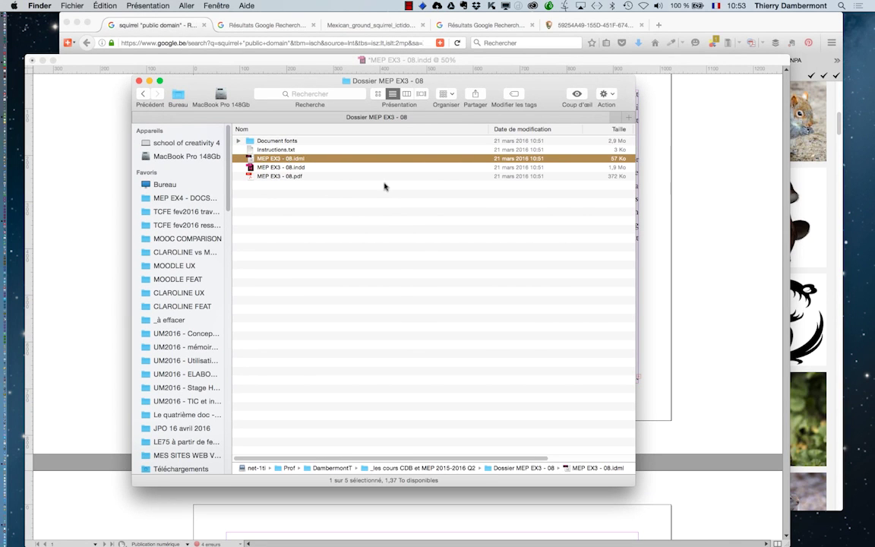
{"action": "left_click", "coordinate": [448, 365]}
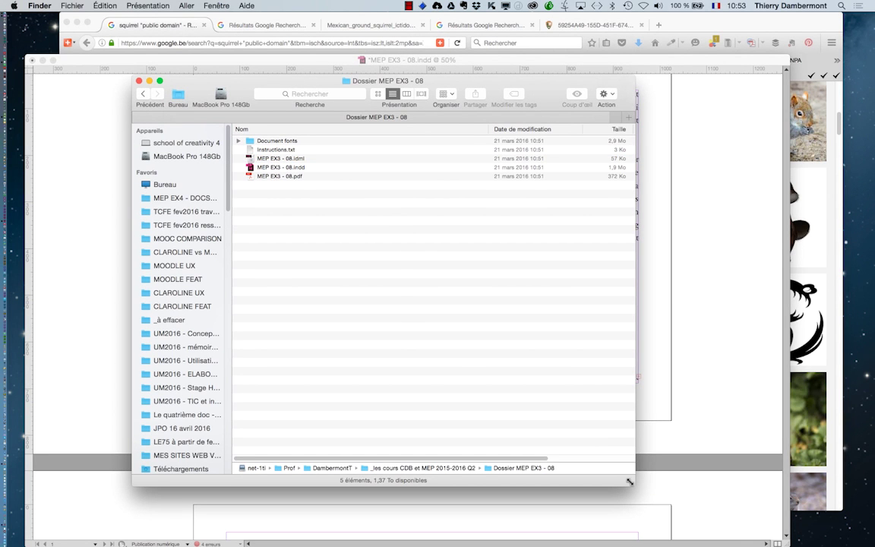